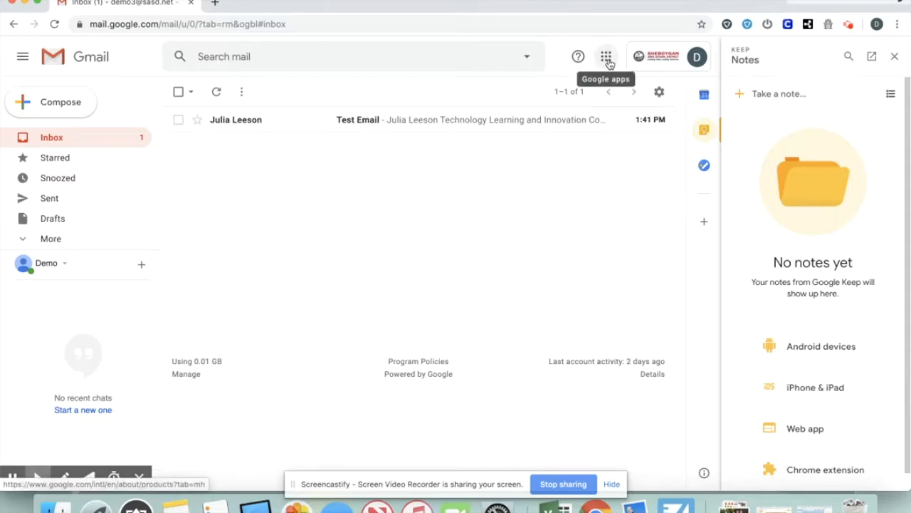
# - Open Google Keep from the list of Google apps in Gmail
pyautogui.click(608, 62)
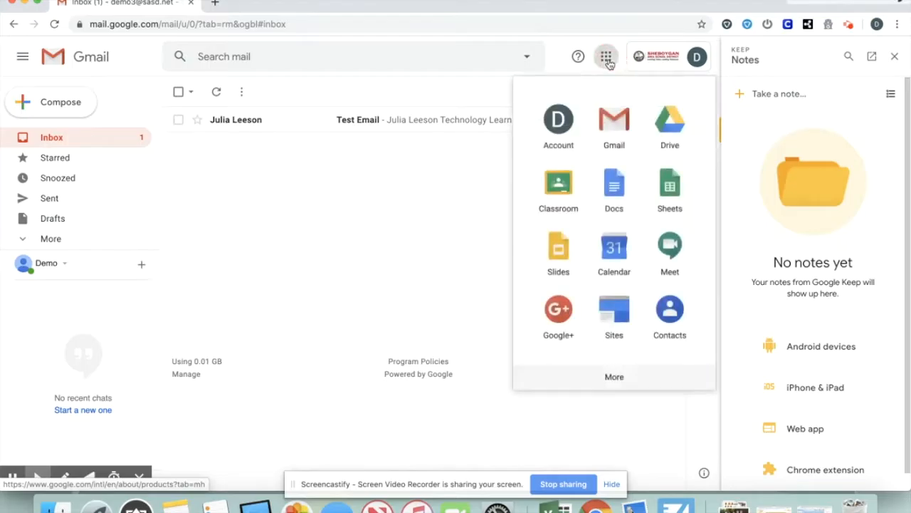
pyautogui.click(616, 378)
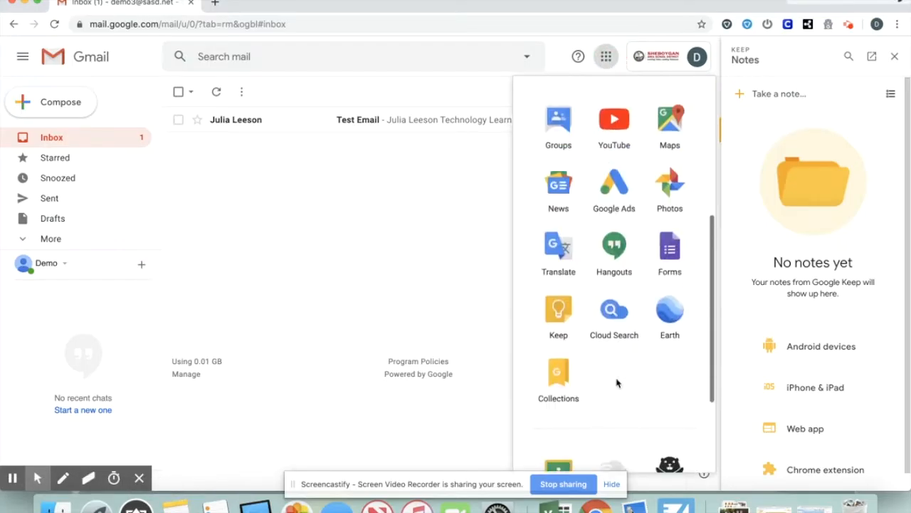
pyautogui.click(563, 322)
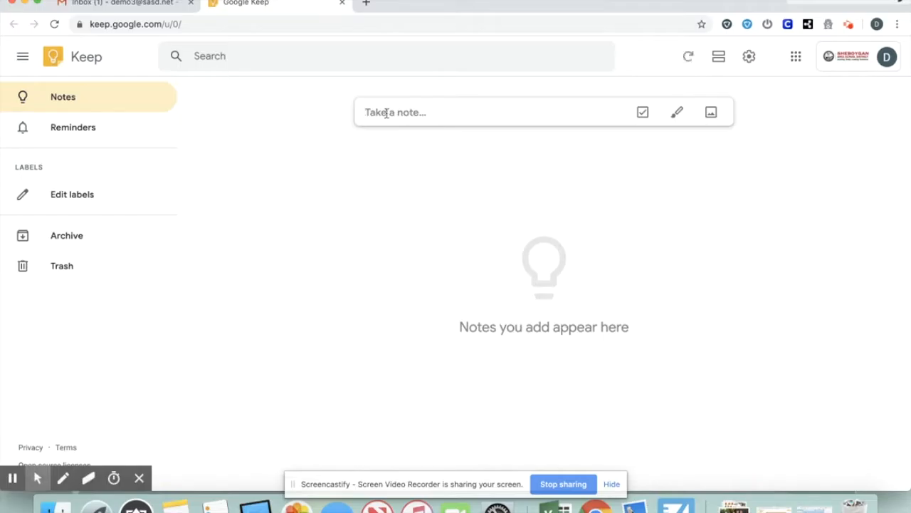
# - Create a note titled "To Do List" with the lines "Pick up groceries" and "Cut the grass"
pyautogui.click(427, 118)
pyautogui.write('Pick up groceries')
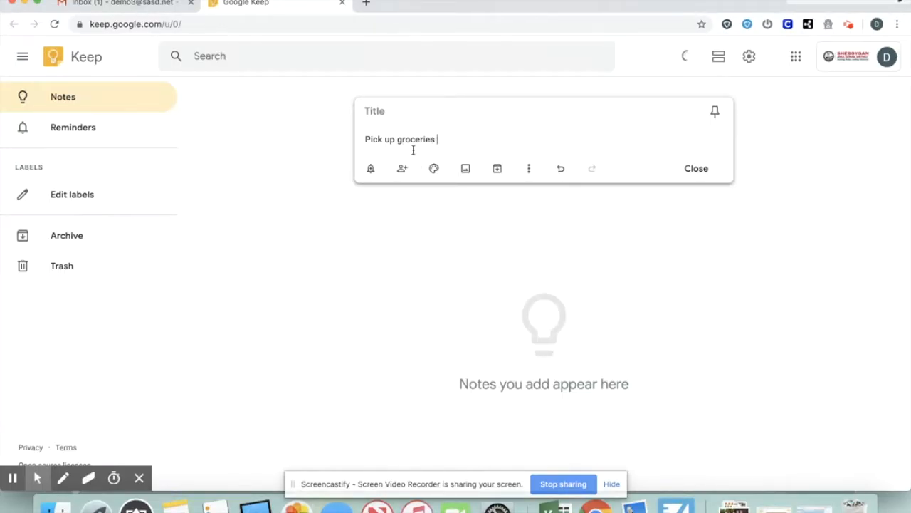
pyautogui.click(393, 112)
pyautogui.write('To Do List')
pyautogui.click(443, 133)
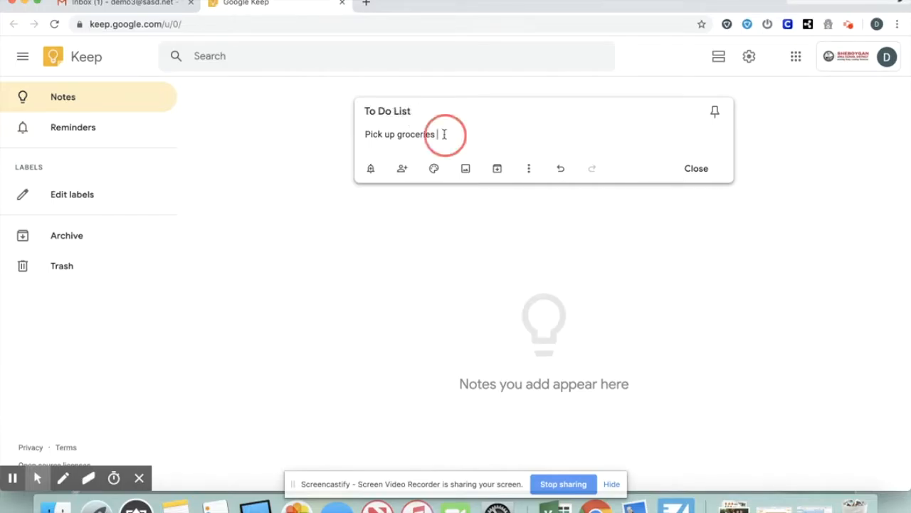
pyautogui.press('Return')
pyautogui.write('G')
pyautogui.press('BackSpace')
pyautogui.write('Cut the grass')
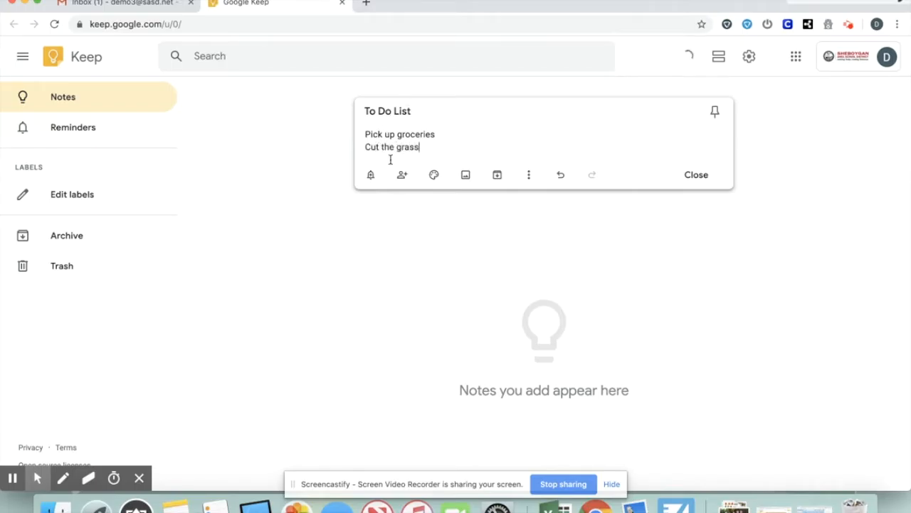
pyautogui.click(693, 182)
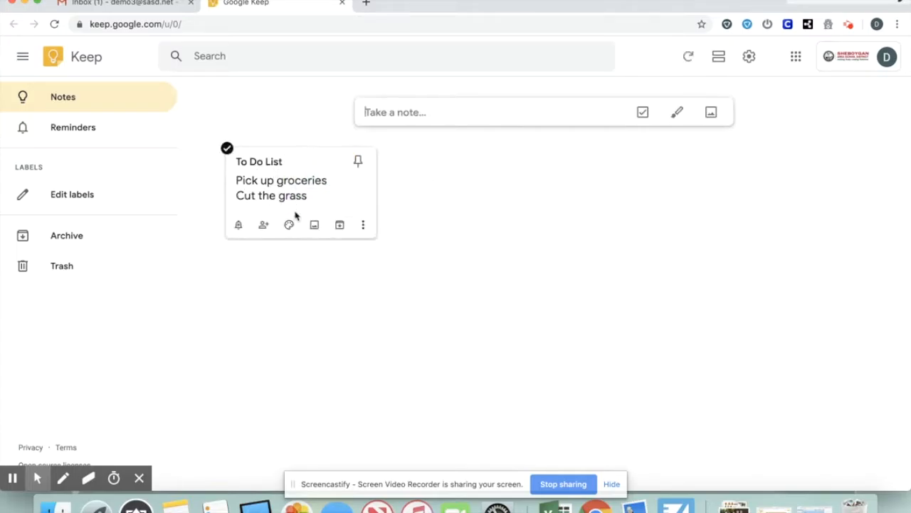
# - Create a second, untitled note with the text "Go for a walk"
pyautogui.click(434, 112)
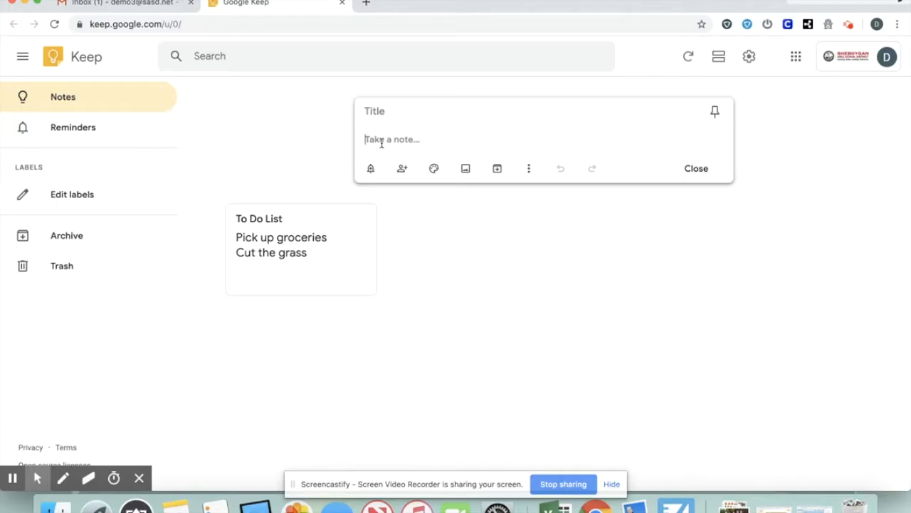
pyautogui.write('Go for a walk')
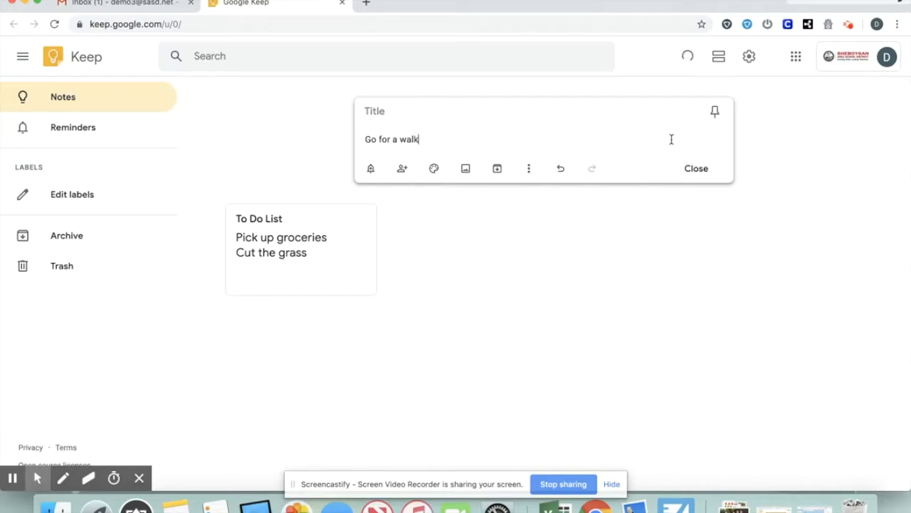
pyautogui.click(694, 171)
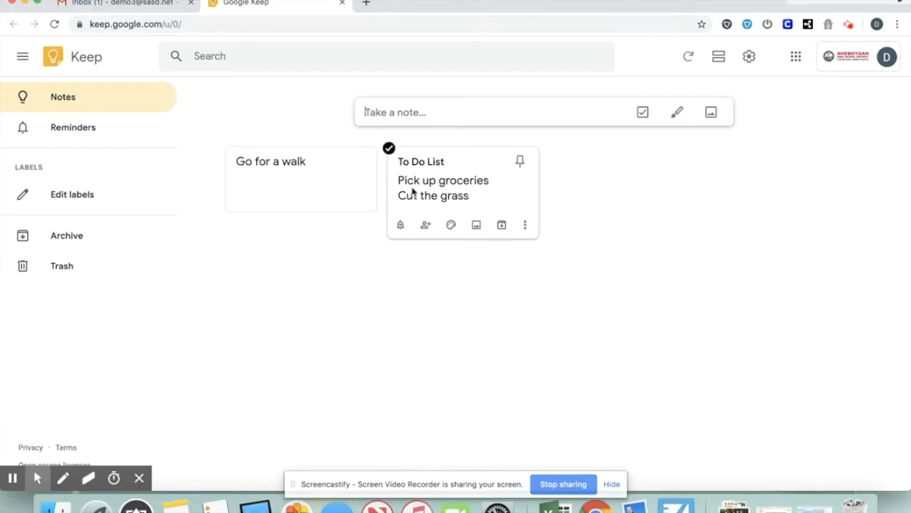
# - Review the reminder options of the To Do List note without setting one, leaving the note closed
pyautogui.click(401, 226)
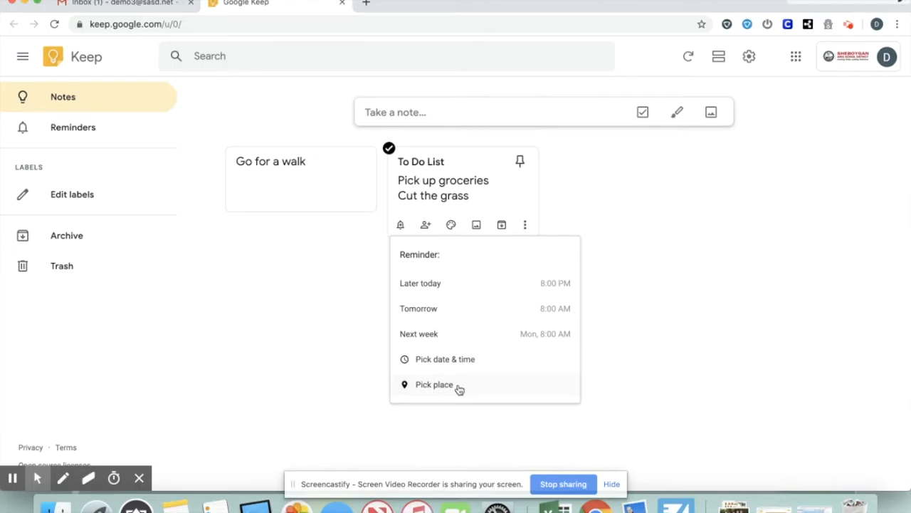
pyautogui.click(519, 203)
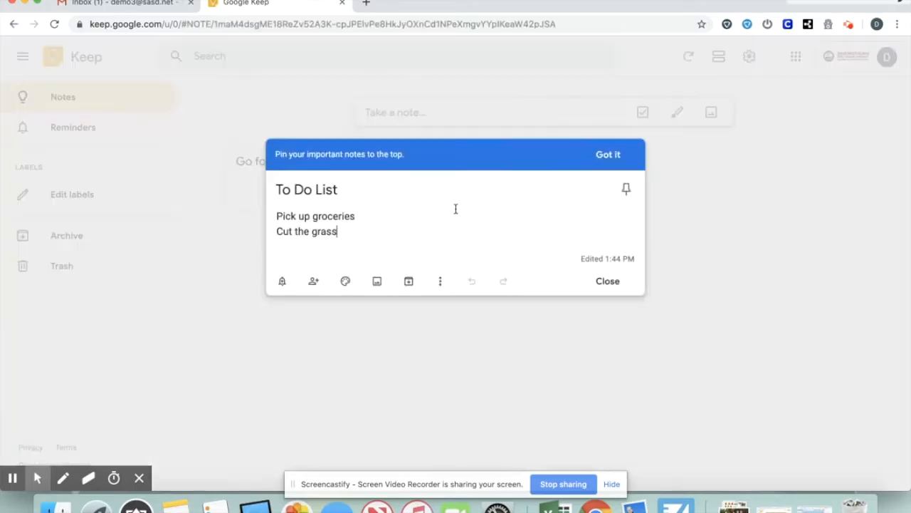
pyautogui.click(608, 282)
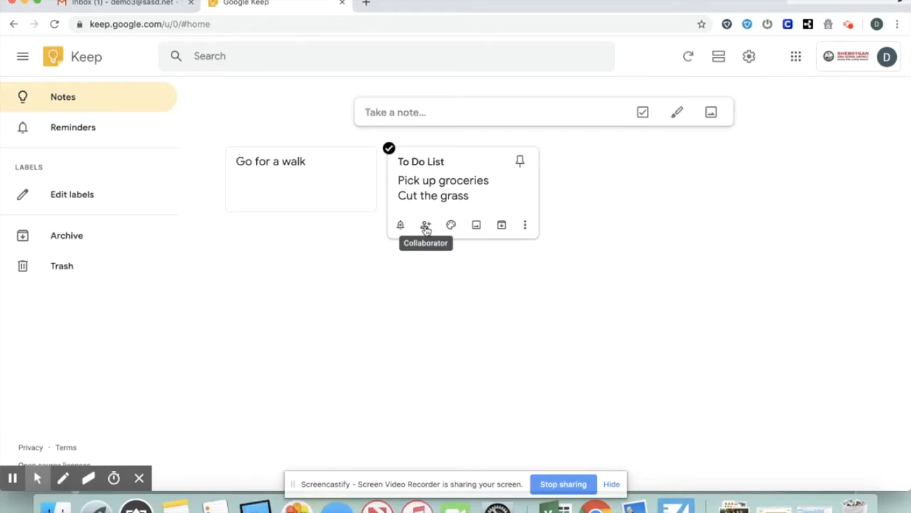
# - Share the To Do List note with a collaborator by looking up the person's name, and close the note
pyautogui.click(425, 227)
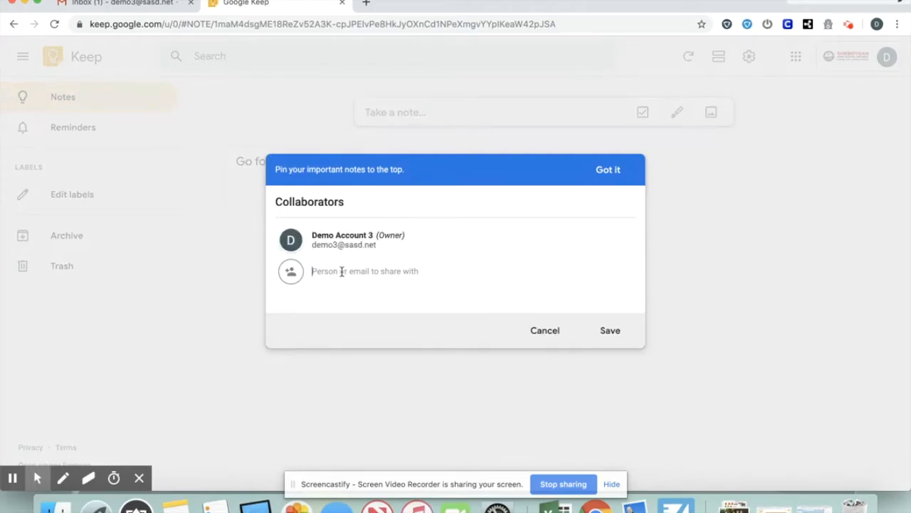
pyautogui.write('juli')
pyautogui.click(367, 292)
pyautogui.click(615, 331)
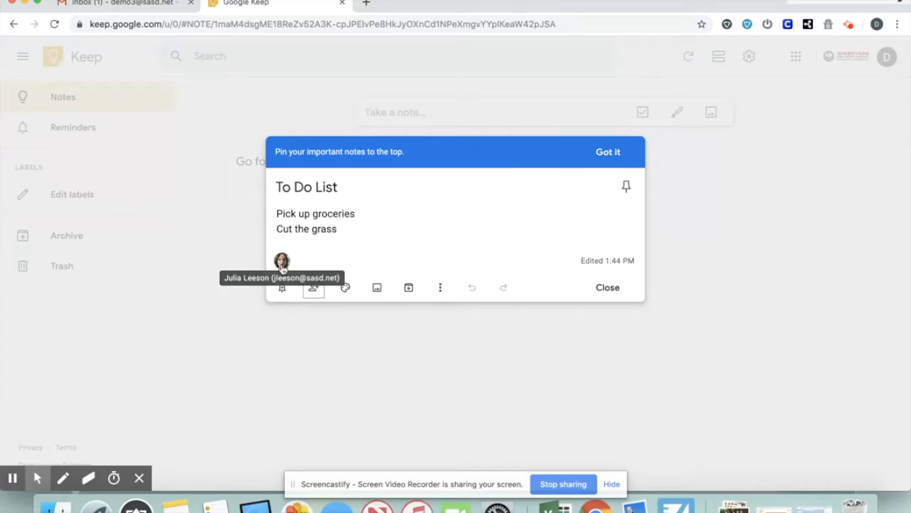
pyautogui.click(617, 288)
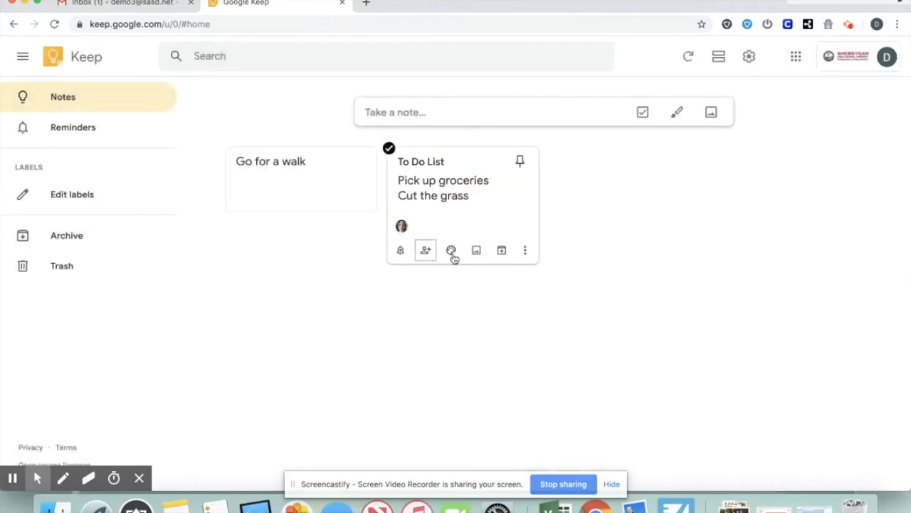
# - Color the To Do List note purple and pin it above the other notes
pyautogui.moveTo(452, 258)
pyautogui.click(454, 225)
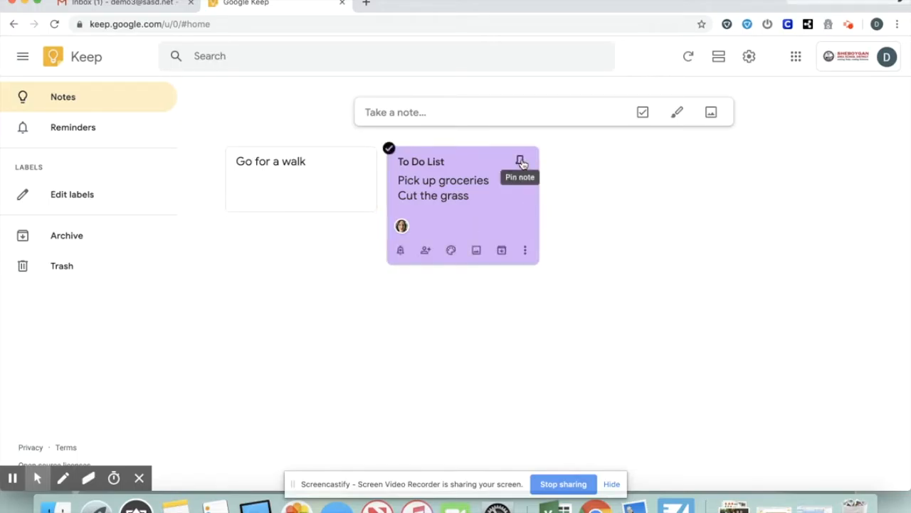
pyautogui.click(520, 162)
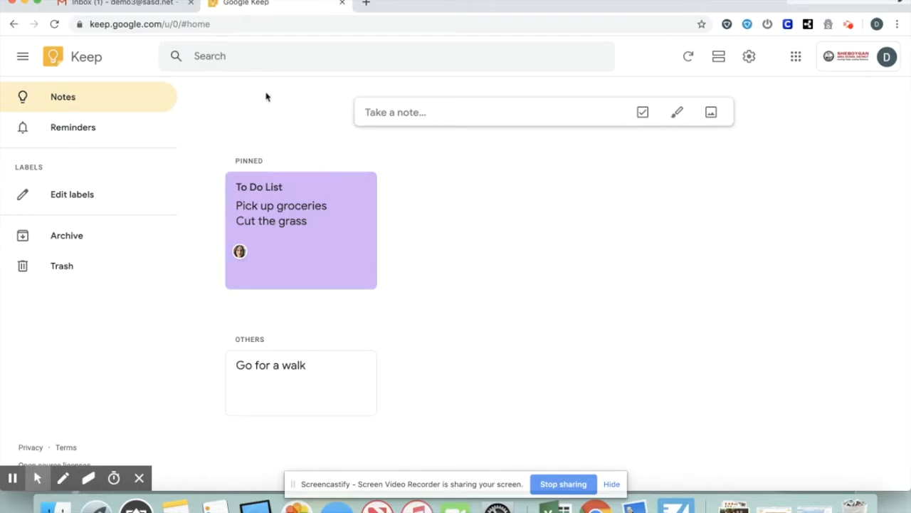
# - Switch to Gmail and compare the Keep notes shown beside the inbox with those on the full Keep page
pyautogui.click(143, 9)
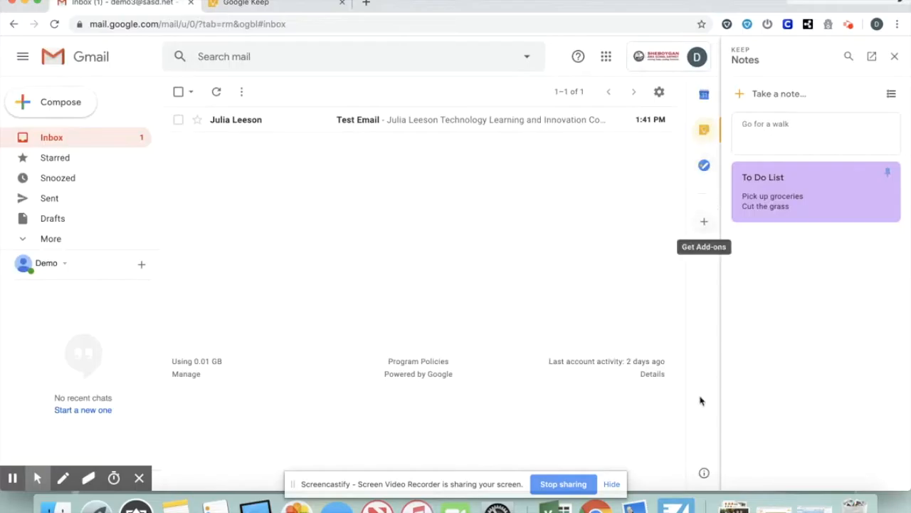
pyautogui.click(705, 104)
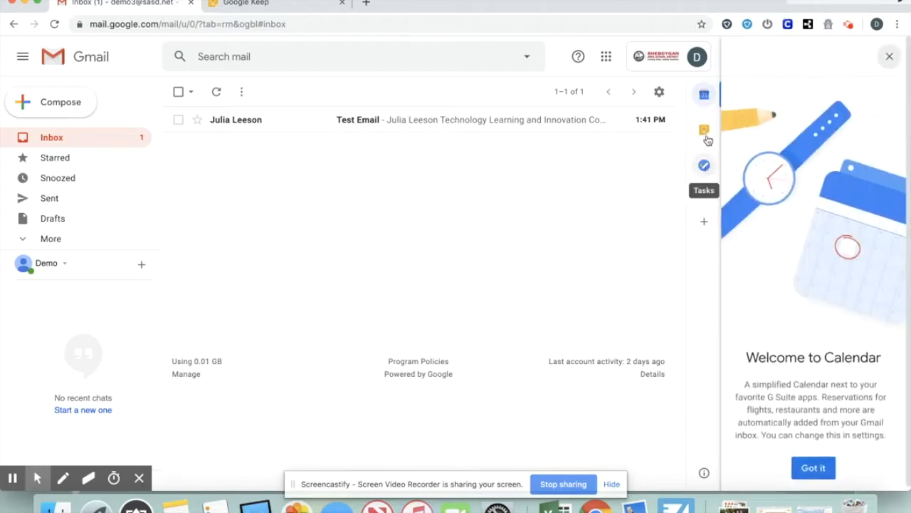
pyautogui.click(706, 133)
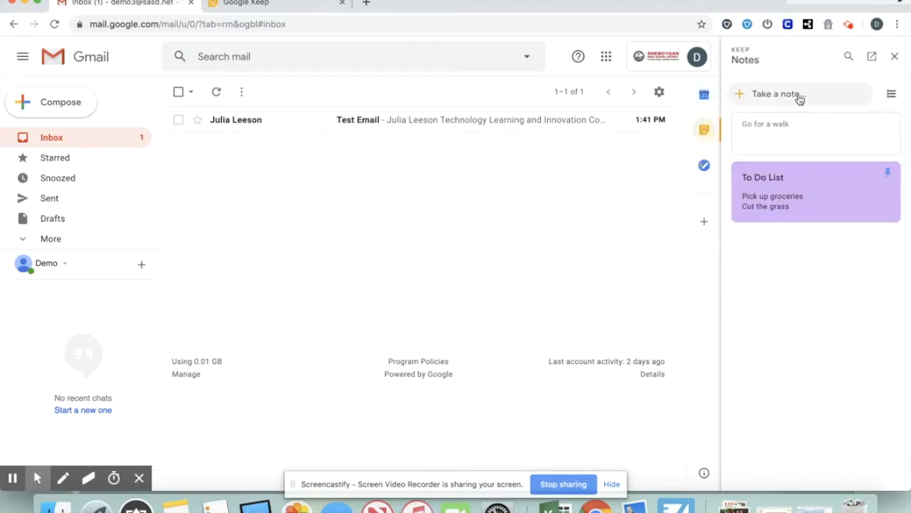
pyautogui.click(274, 5)
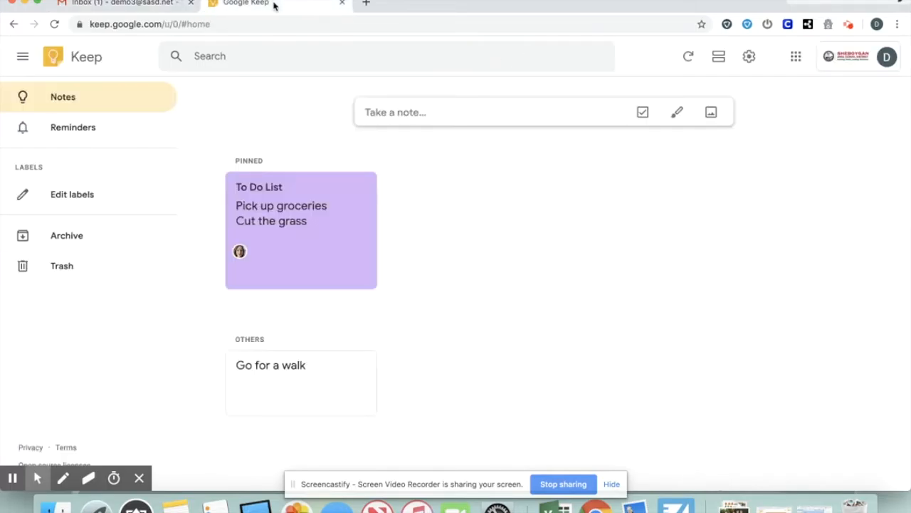
pyautogui.click(158, 5)
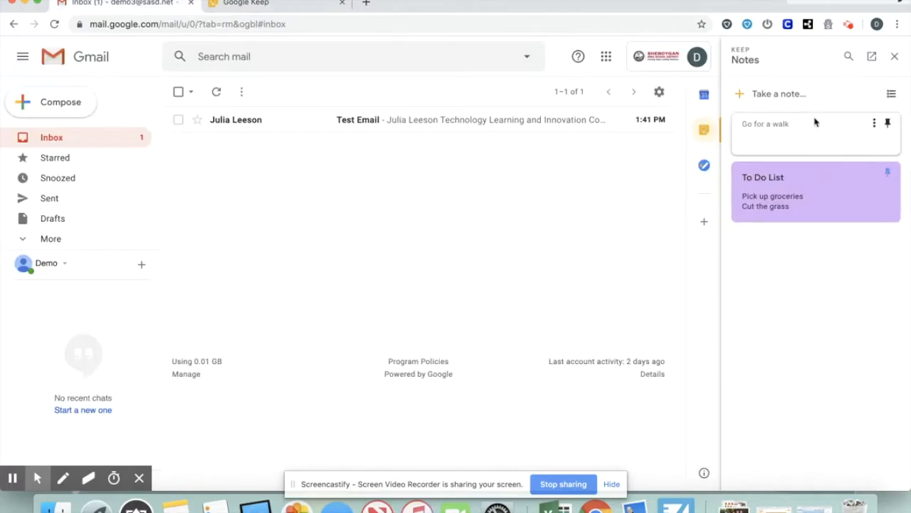
# - Add a Keep note from within Gmail titled "Weekend Plans" with the text "Go to the store"
pyautogui.click(807, 95)
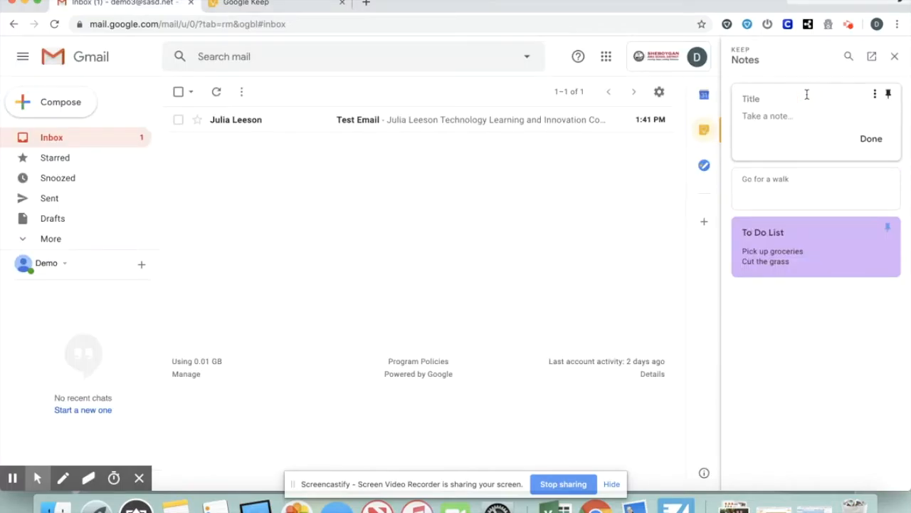
pyautogui.write('Weekend Plans')
pyautogui.click(757, 117)
pyautogui.write('Go to the s')
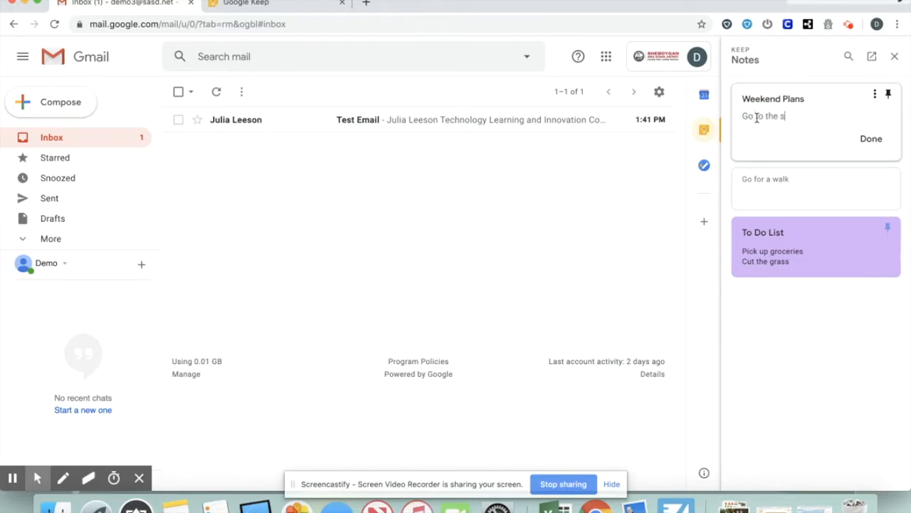
pyautogui.write('tore')
pyautogui.click(872, 146)
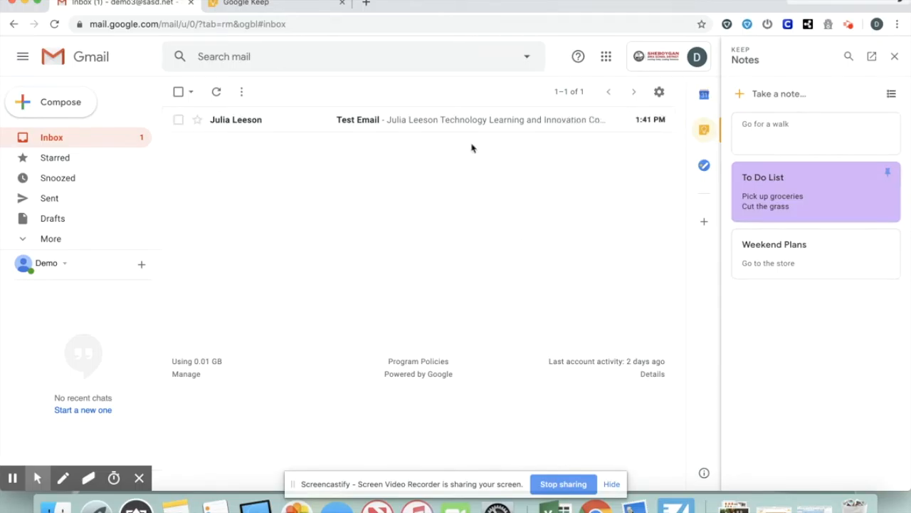
# - Open the Test Email message and add a Keep note linked to it reading "Do this later- contact soon"
pyautogui.click(418, 125)
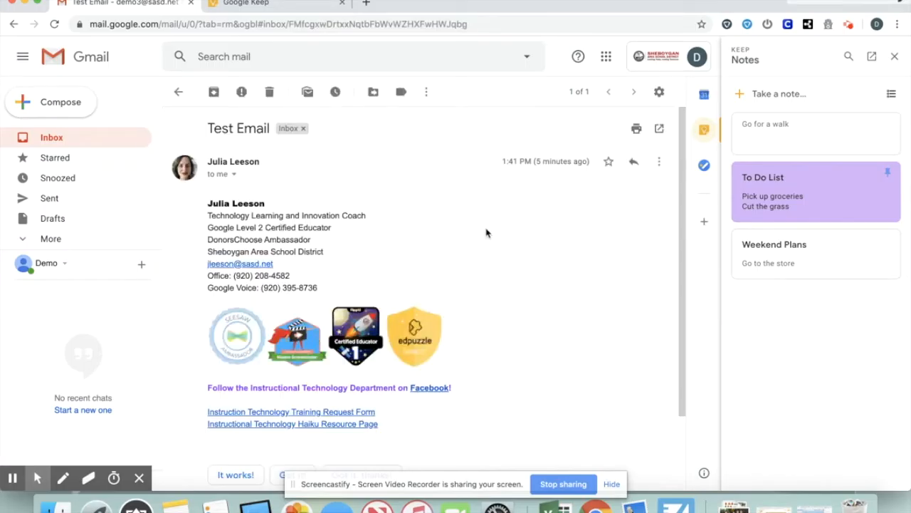
pyautogui.click(776, 94)
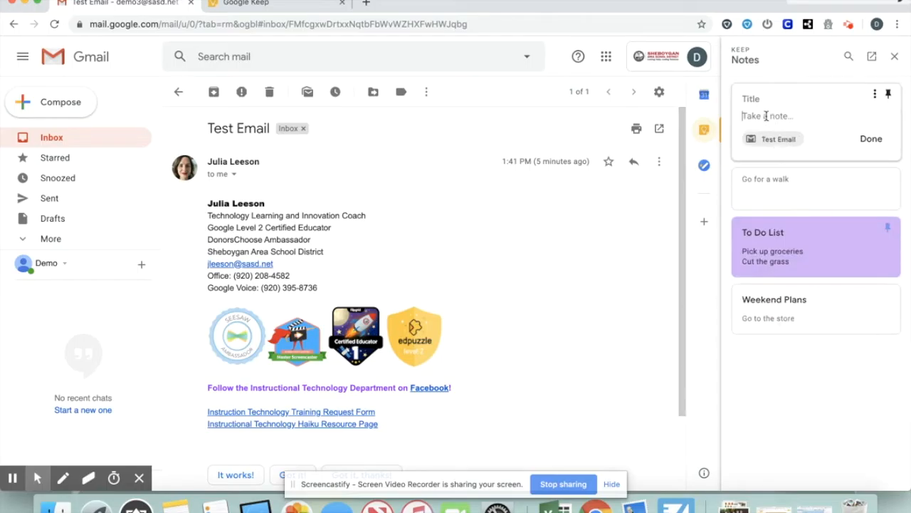
pyautogui.write('Do this later- contact soon')
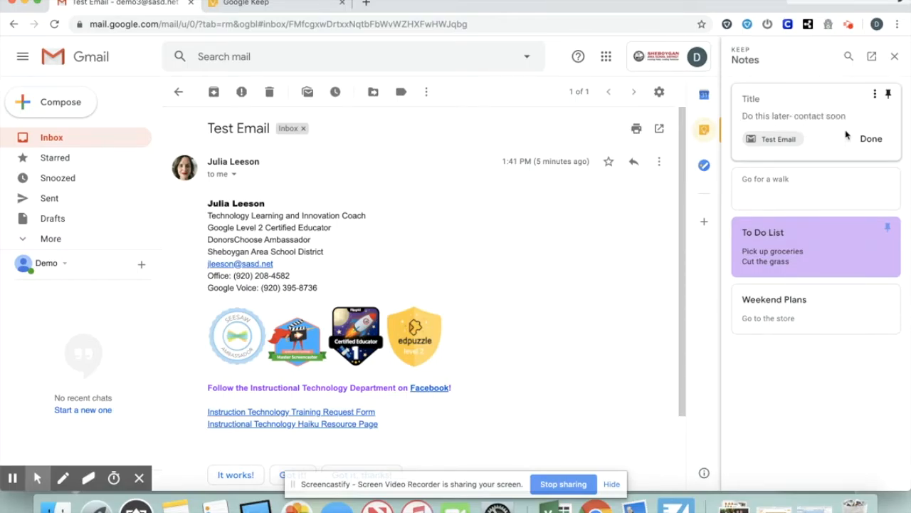
pyautogui.click(871, 140)
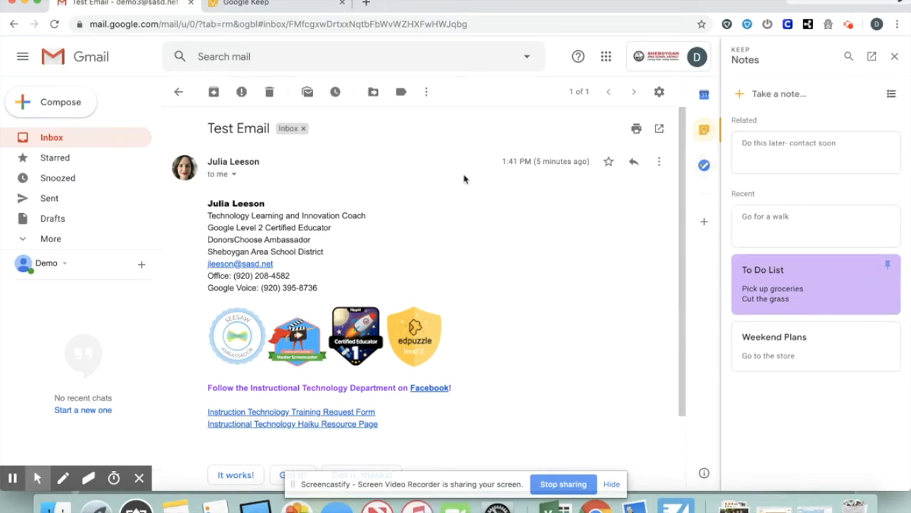
# - Return to the inbox, follow the Test Email link in the "Do this later- contact soon" note, and close the opened message
pyautogui.click(179, 92)
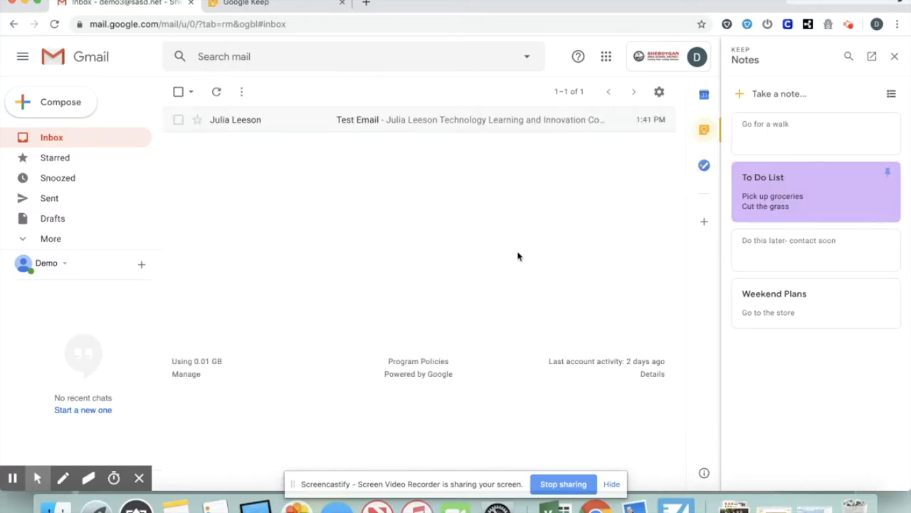
pyautogui.click(808, 259)
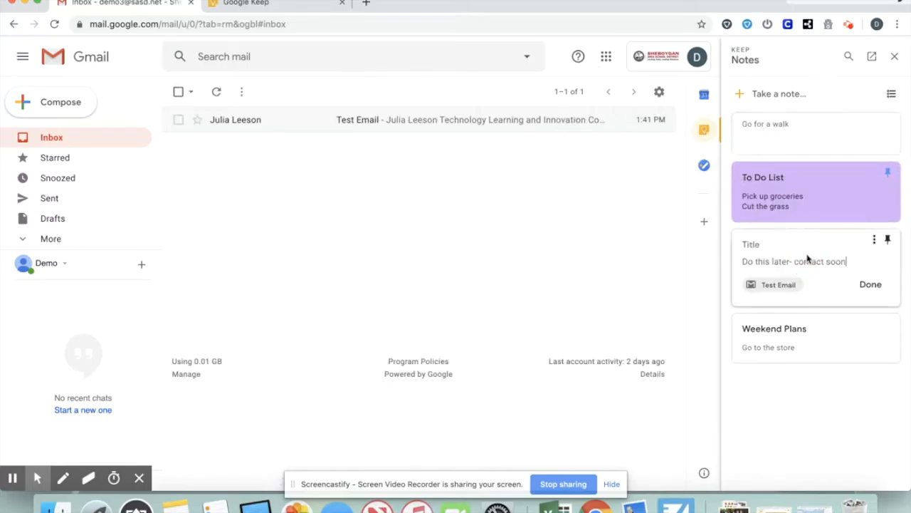
pyautogui.moveTo(775, 292)
pyautogui.click(769, 286)
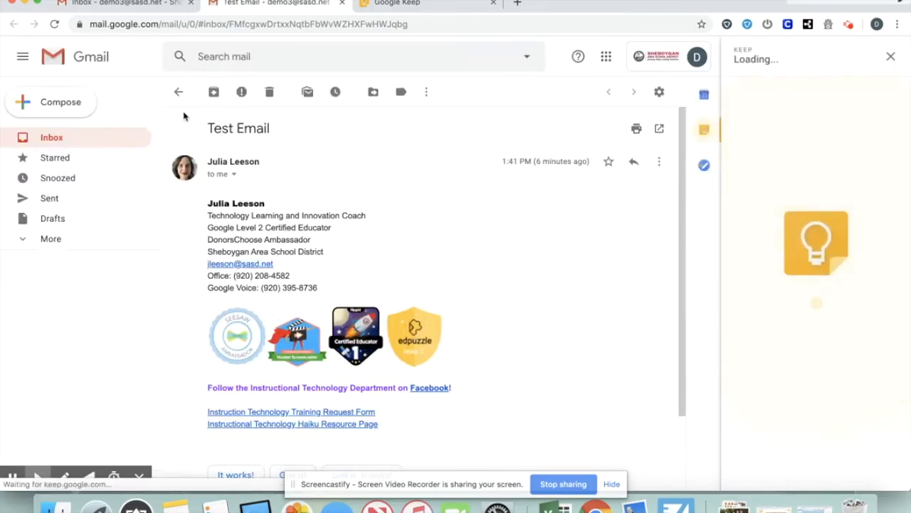
pyautogui.click(342, 6)
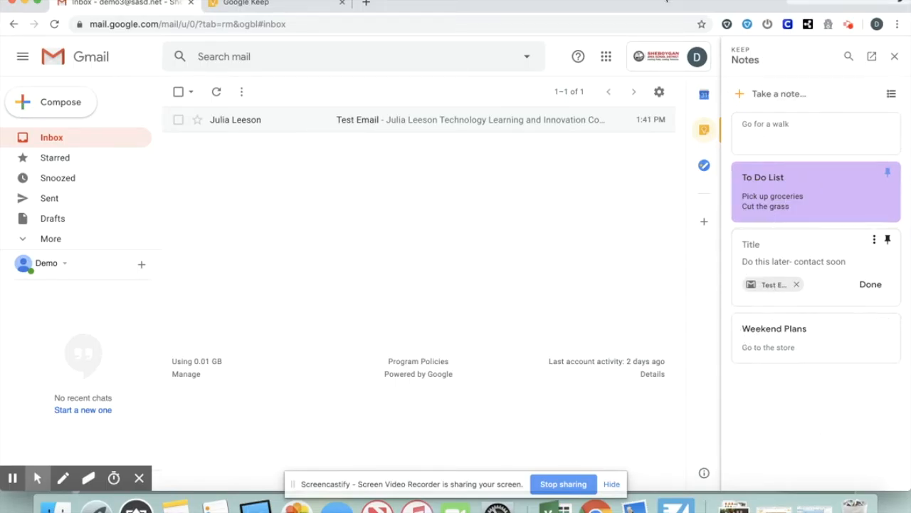
# - Open Google Calendar from Gmail and dismiss its welcome message
pyautogui.click(608, 58)
pyautogui.click(609, 254)
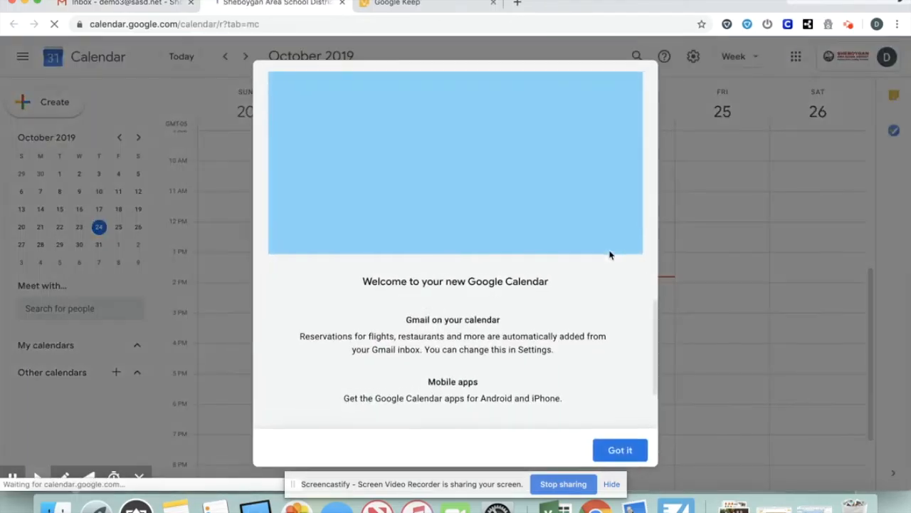
pyautogui.click(620, 449)
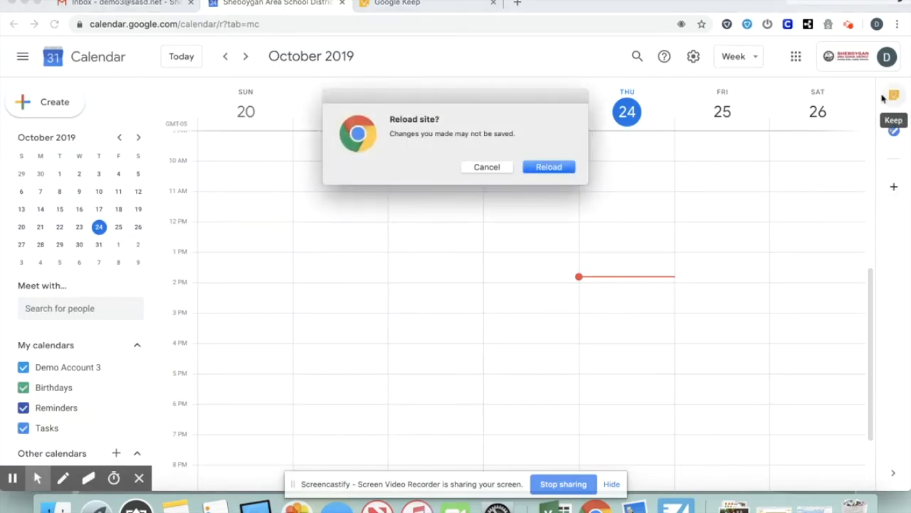
# - Reload Google Calendar to show the Keep notes beside the week schedule, and return to the full Google Keep page
pyautogui.click(489, 168)
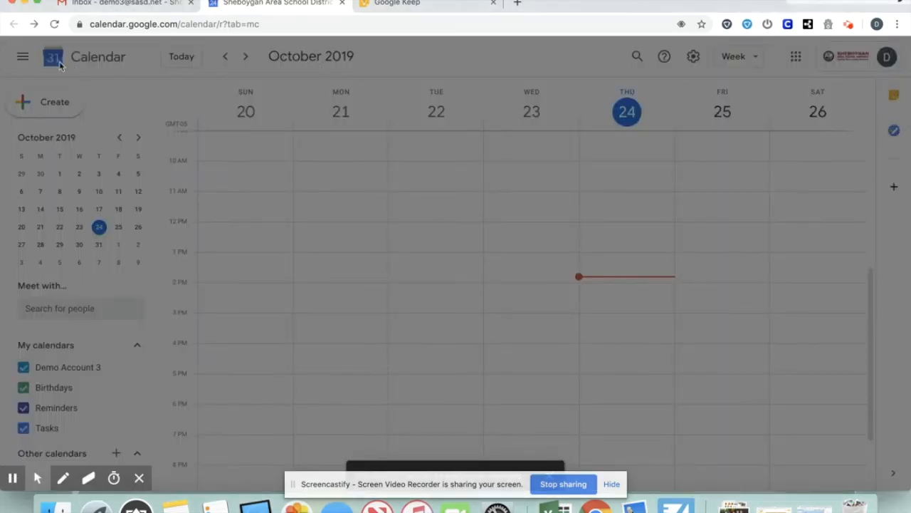
pyautogui.click(54, 24)
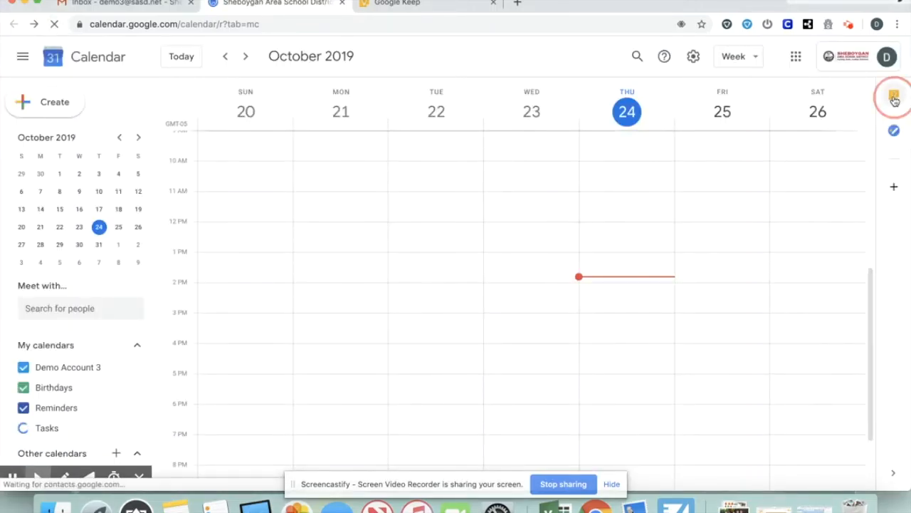
pyautogui.click(895, 97)
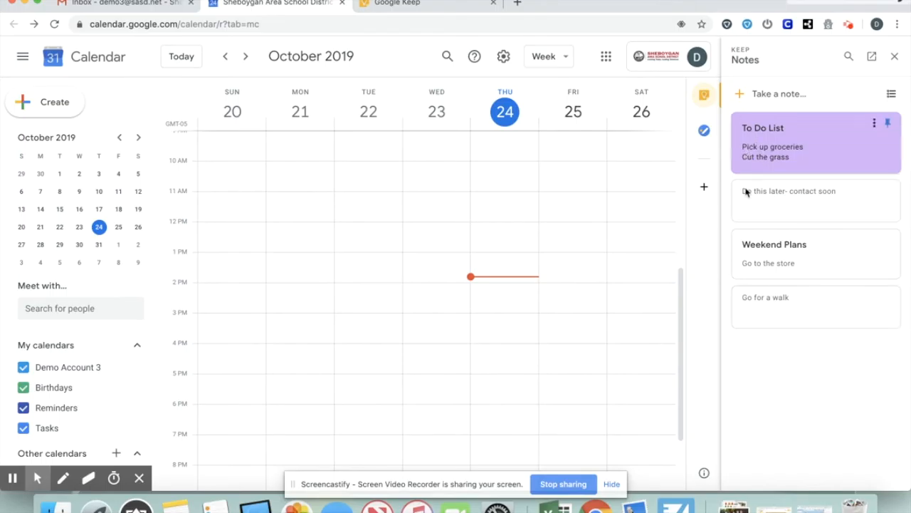
pyautogui.click(403, 4)
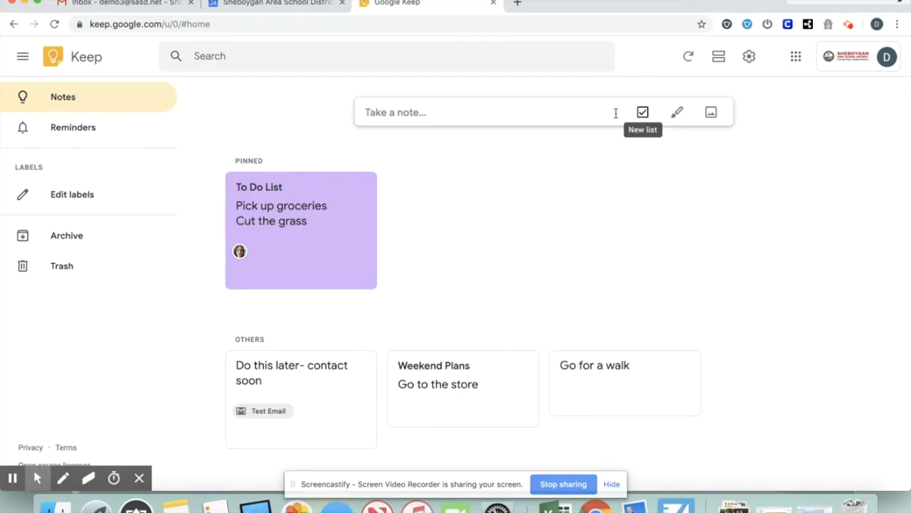
pyautogui.click(504, 111)
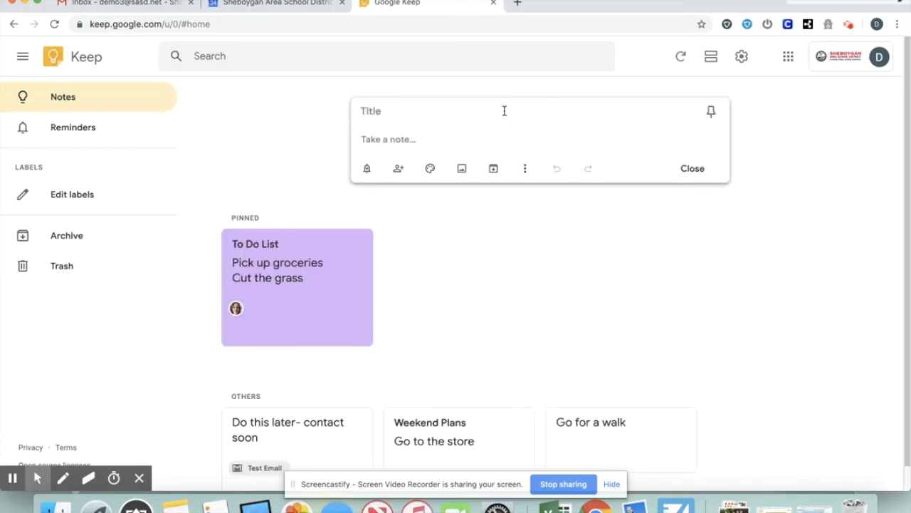
pyautogui.click(693, 168)
pyautogui.click(481, 118)
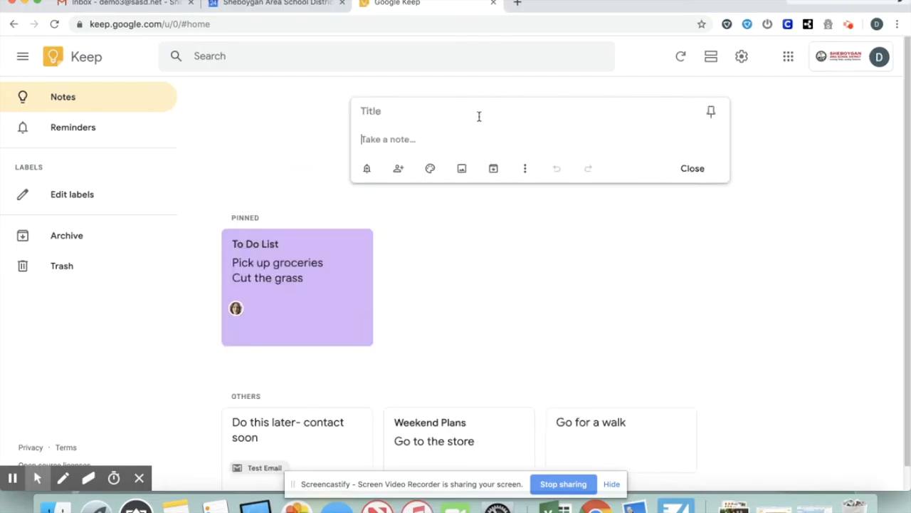
pyautogui.click(687, 171)
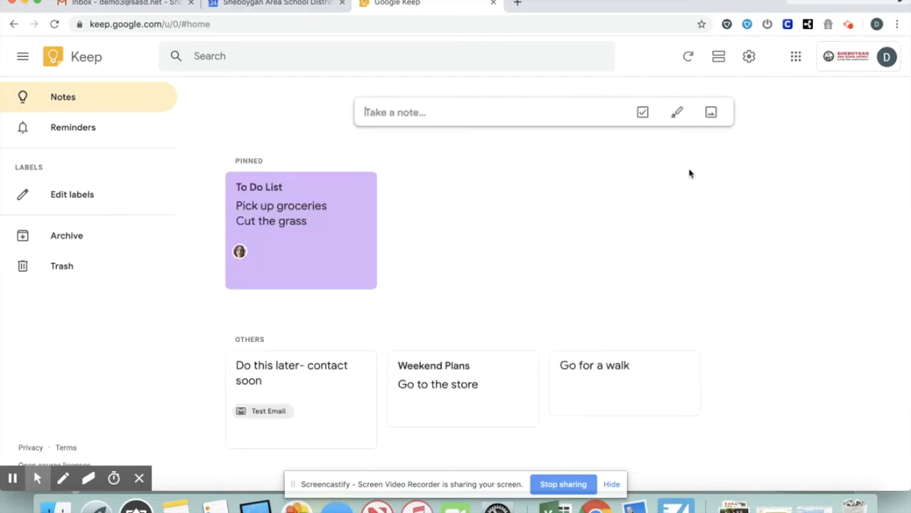
# - Start a new checklist note titled "Birthday Supplies" with "Plates" as its first item
pyautogui.click(643, 114)
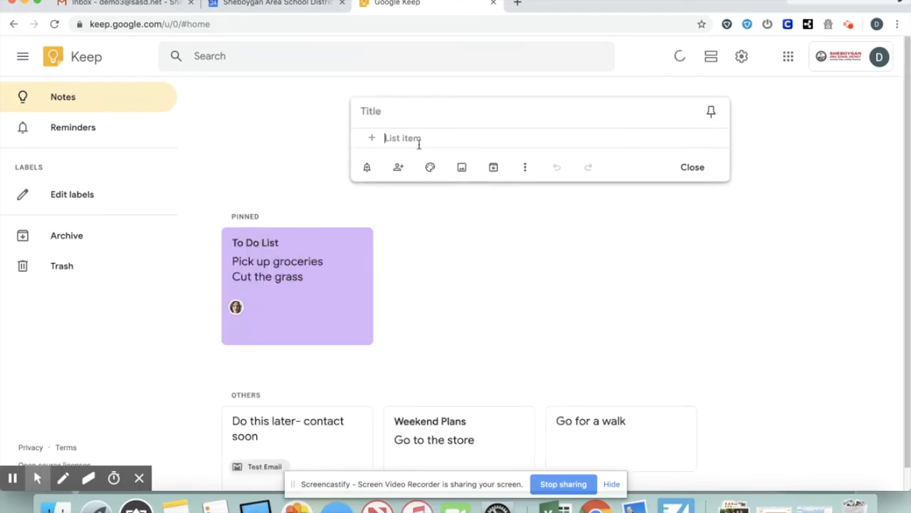
pyautogui.click(387, 111)
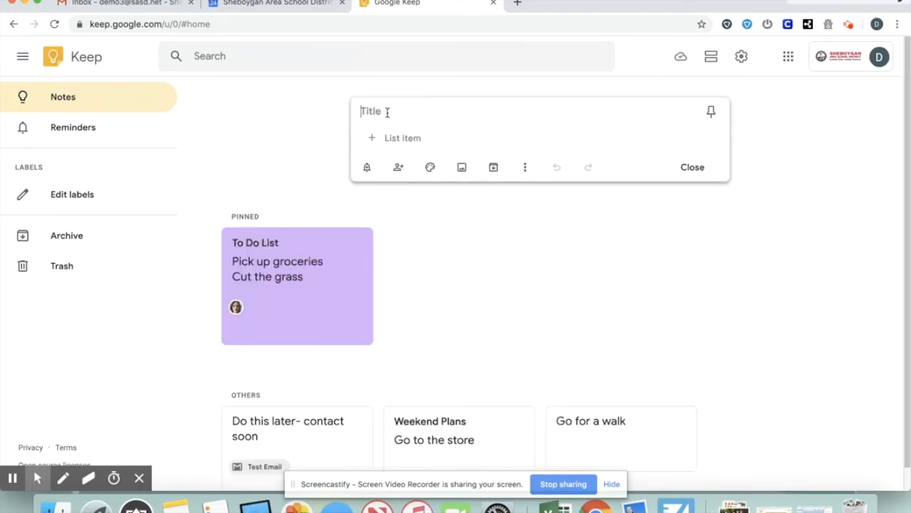
pyautogui.write('Birht')
pyautogui.write('day Supplies')
pyautogui.click(407, 136)
pyautogui.write('Plates')
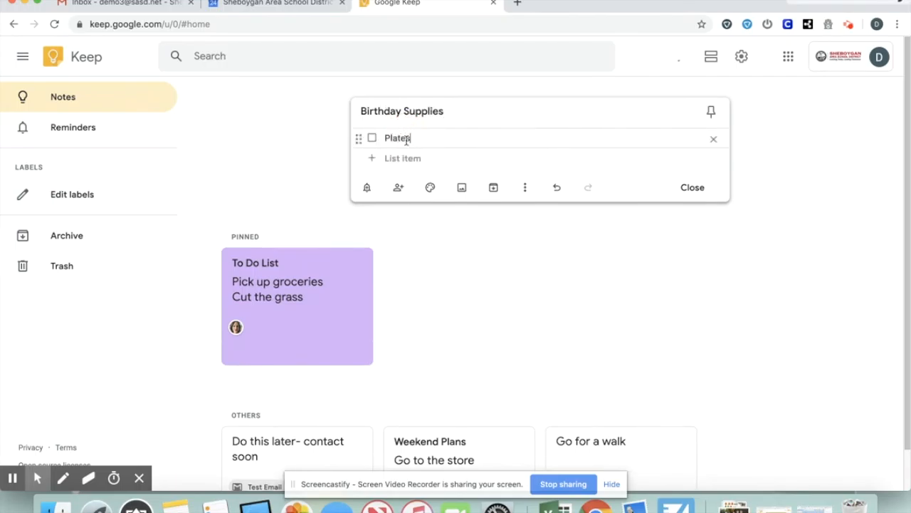
# - Add "Cups" and "Napkins" to the Birthday Supplies list, close the note, and check off Plates
pyautogui.click(409, 158)
pyautogui.write('Cup')
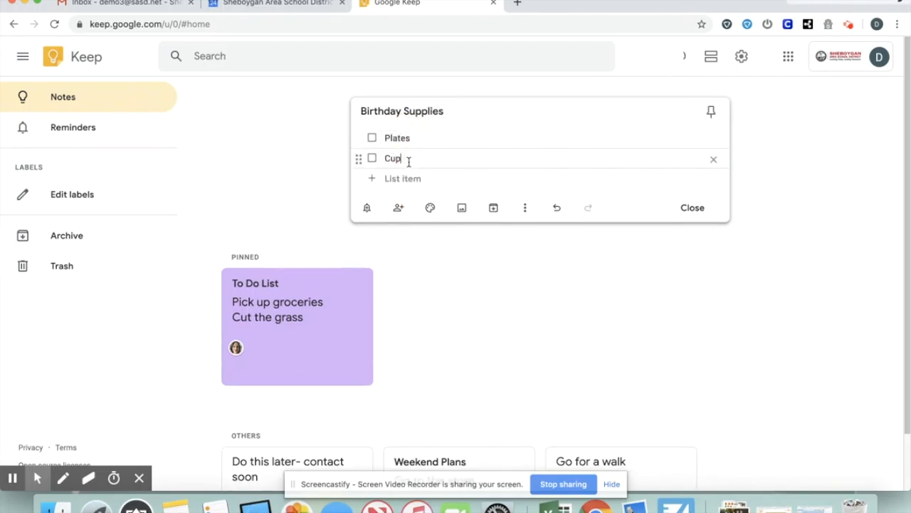
pyautogui.click(404, 178)
pyautogui.write('Napkins')
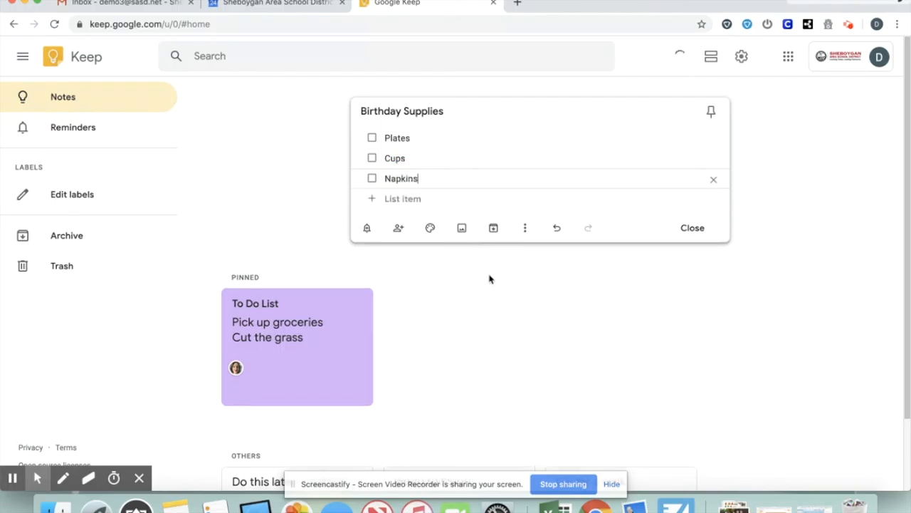
pyautogui.click(692, 228)
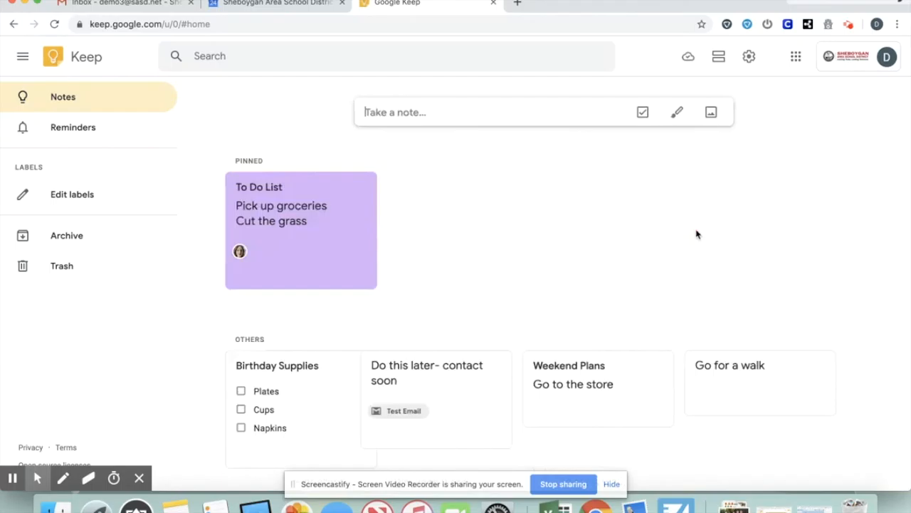
pyautogui.click(241, 391)
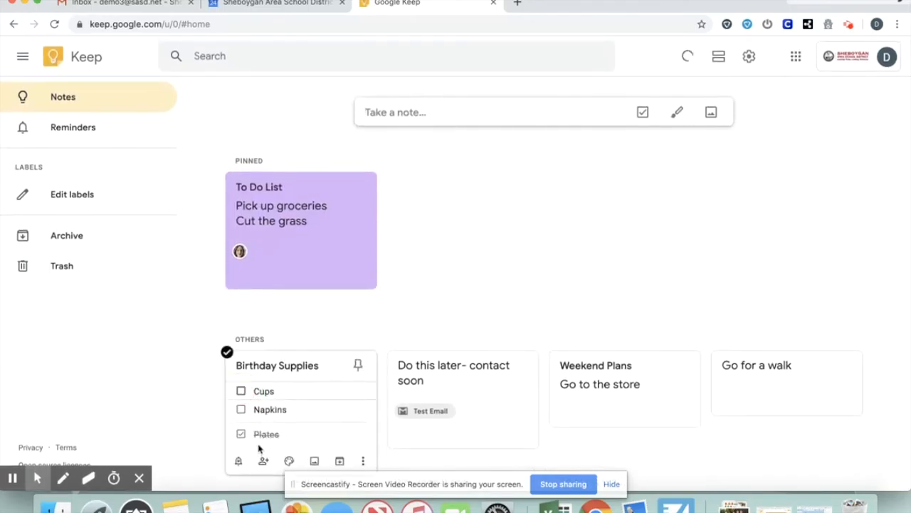